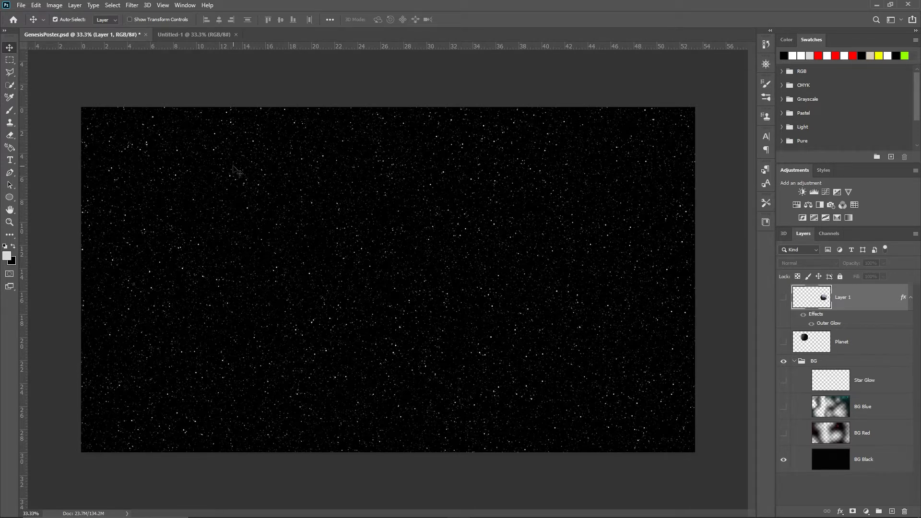
- Switch to the Untitled-1 document, make black the foreground colour and fill the background with it
click(178, 36)
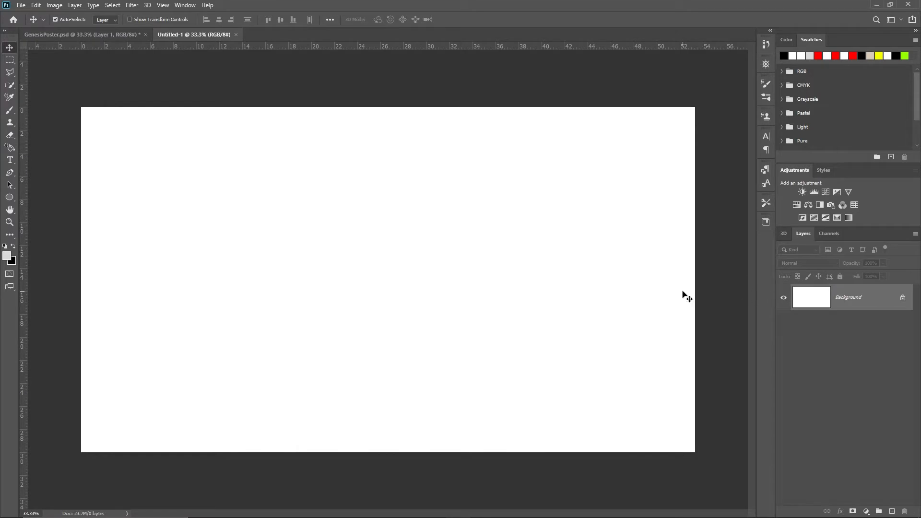
click(7, 255)
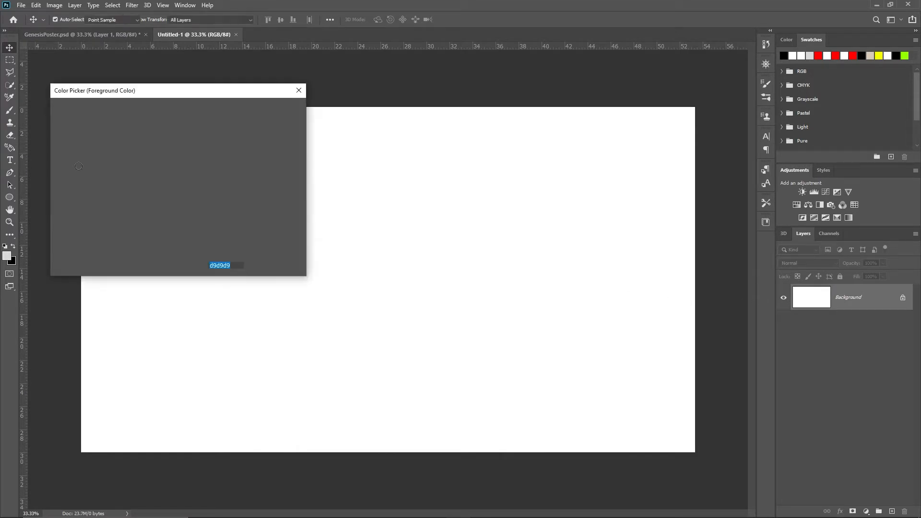
click(288, 111)
click(13, 246)
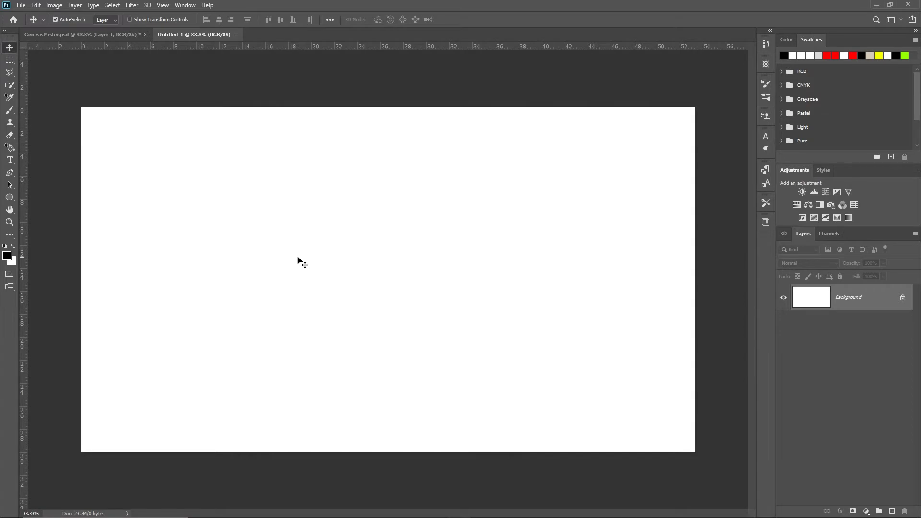
key(alt+BackSpace)
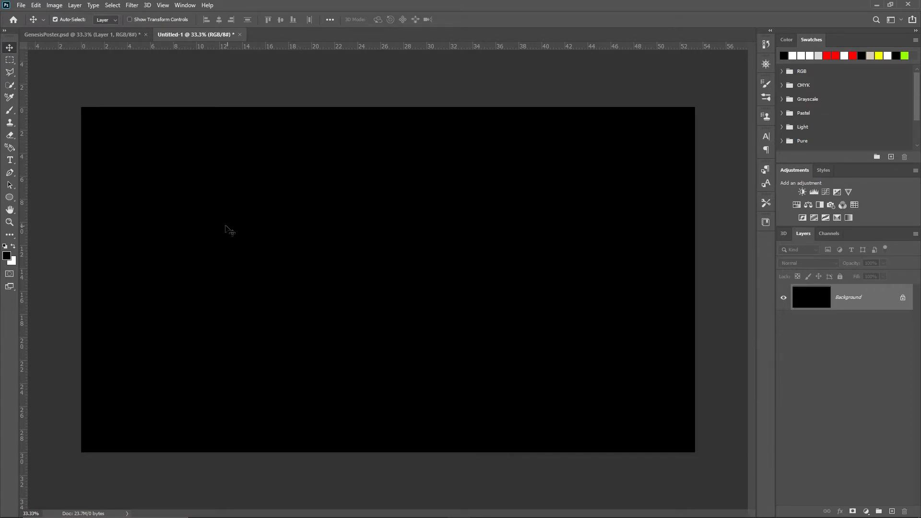
- Stamp a white star field over the black canvas with the DD Space 6 brush at 5000 px
click(13, 247)
click(10, 110)
click(67, 18)
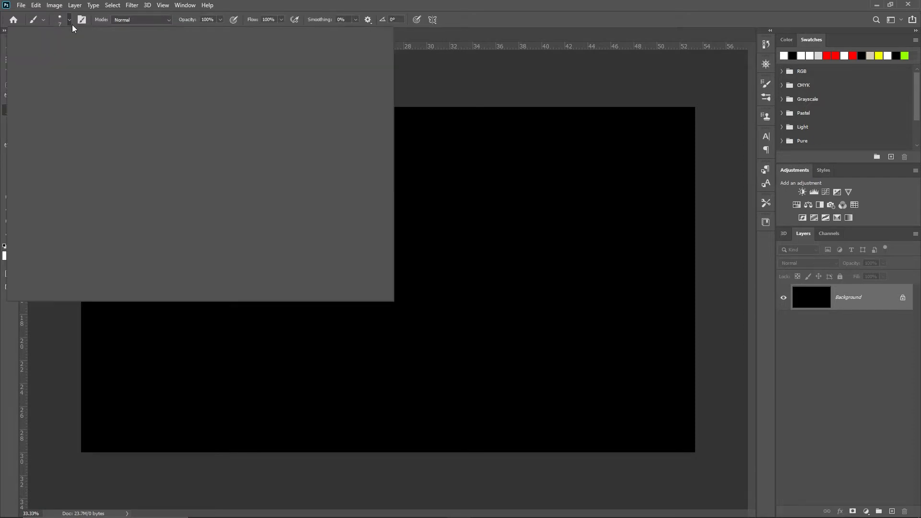
scroll(204, 175, down, 5)
scroll(208, 178, down, 6)
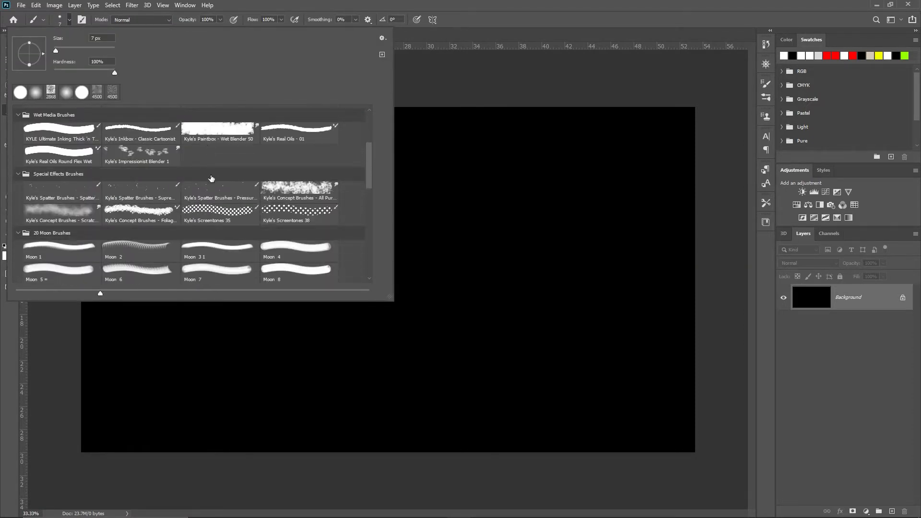
drag(373, 193, 367, 246)
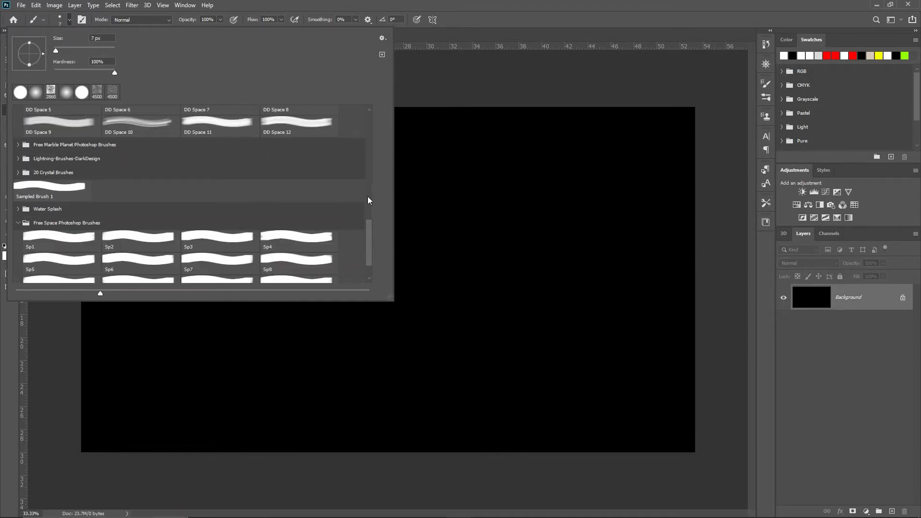
click(368, 201)
scroll(247, 256, down, 2)
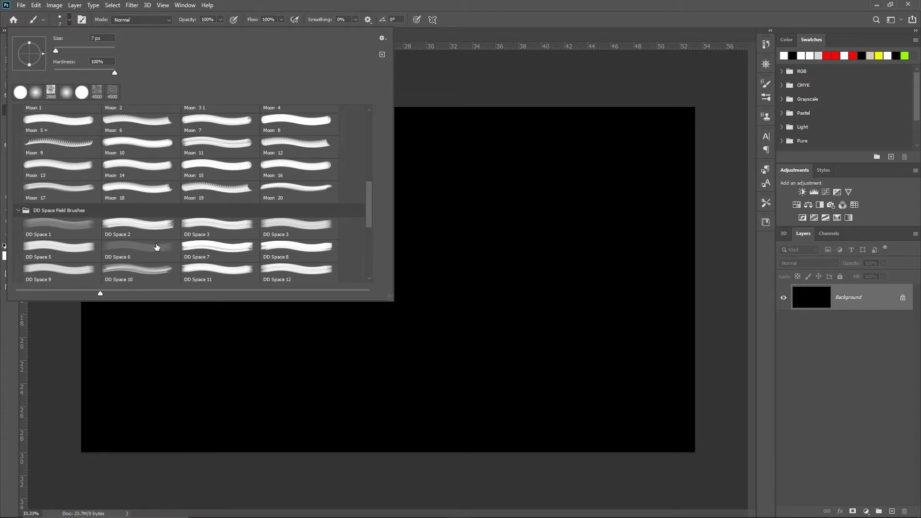
click(155, 249)
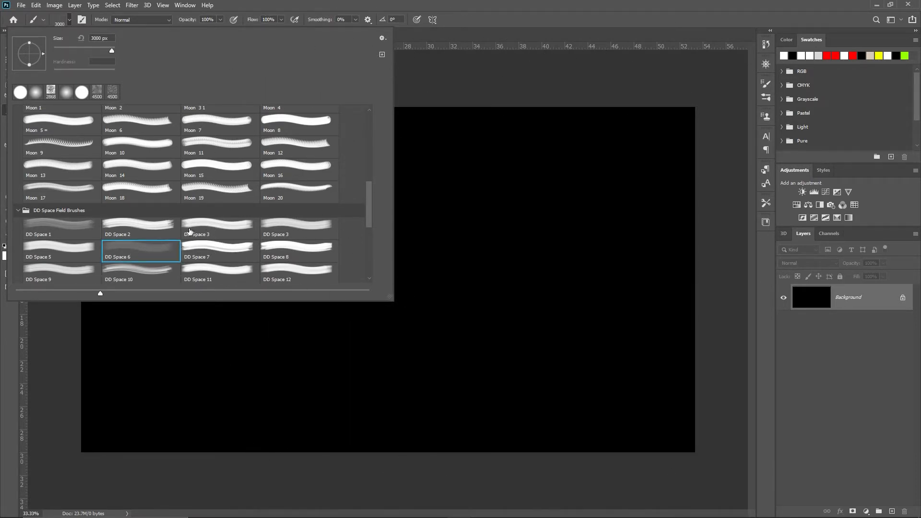
drag(110, 52, 115, 50)
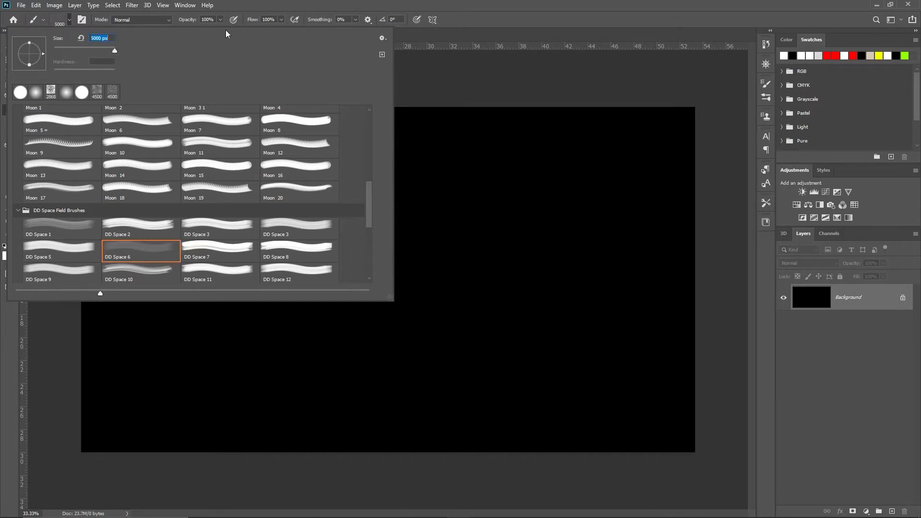
click(291, 4)
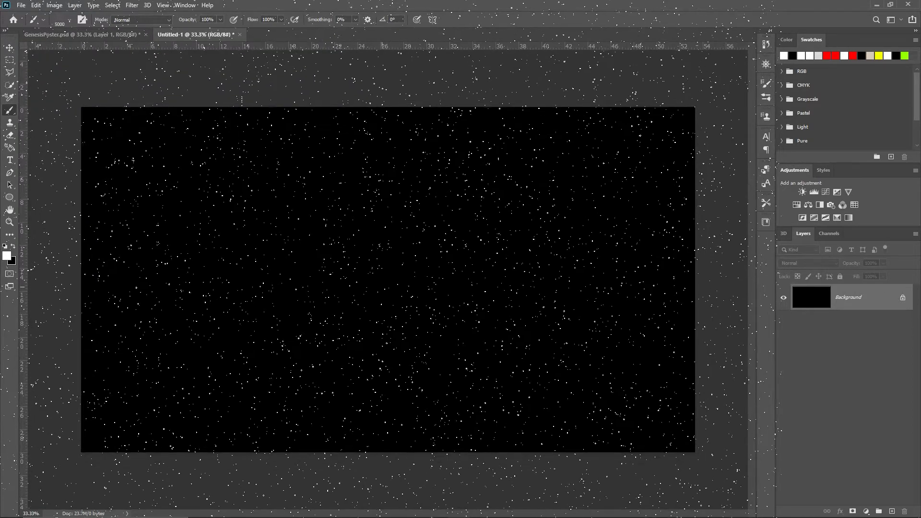
click(388, 279)
click(9, 47)
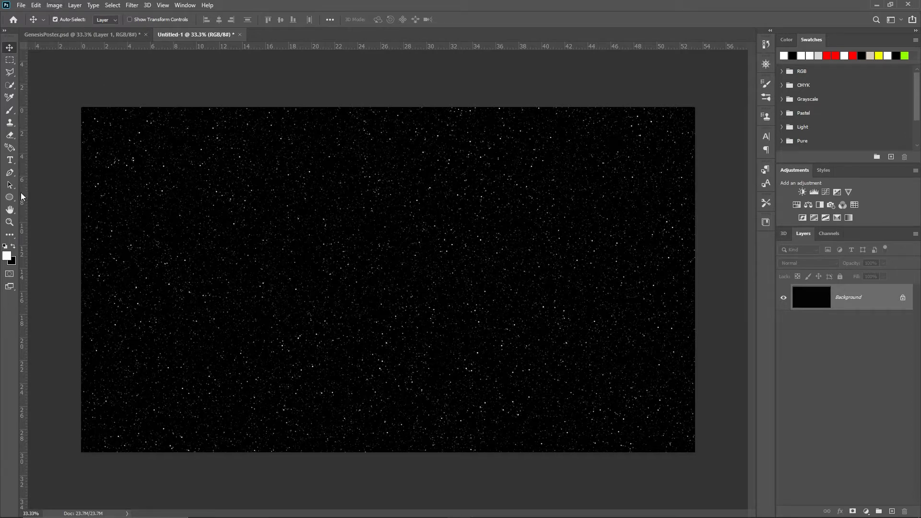
- Paint over the star field in black with the Hard Round brush at 5000 px
click(9, 110)
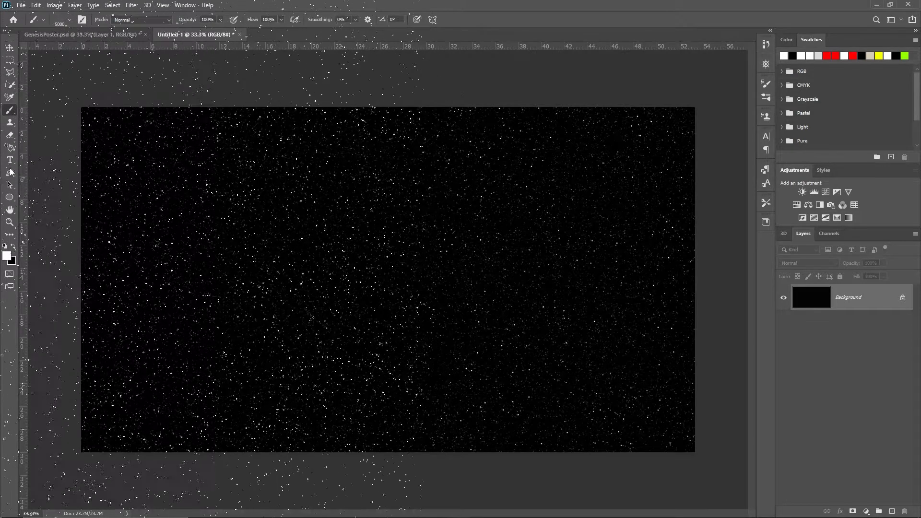
click(67, 19)
scroll(178, 145, up, 5)
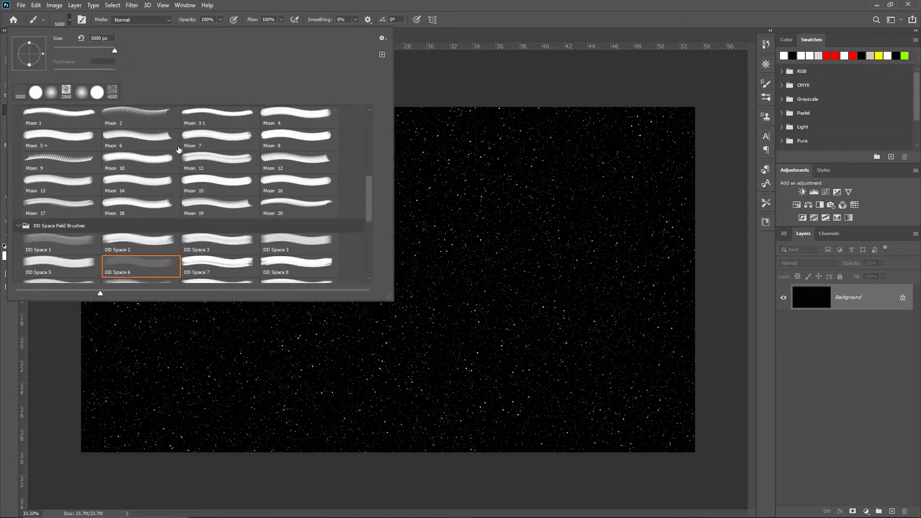
scroll(178, 145, up, 10)
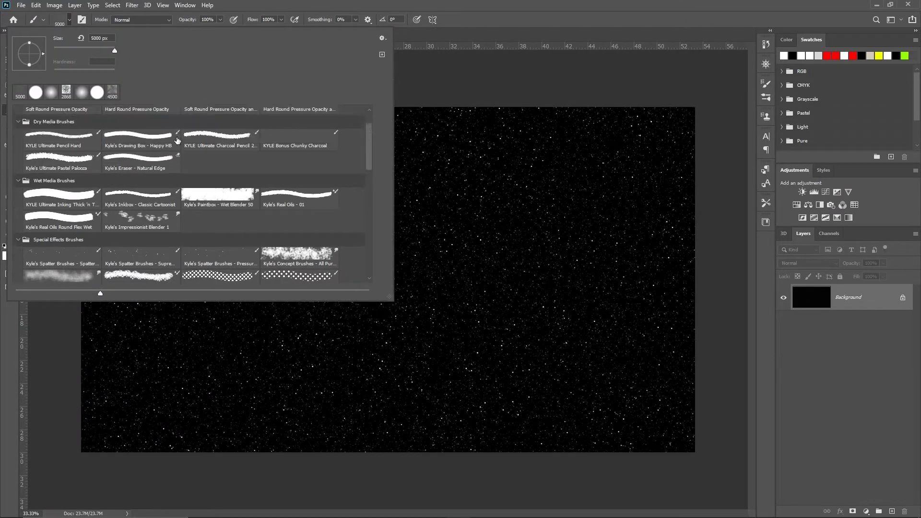
click(148, 119)
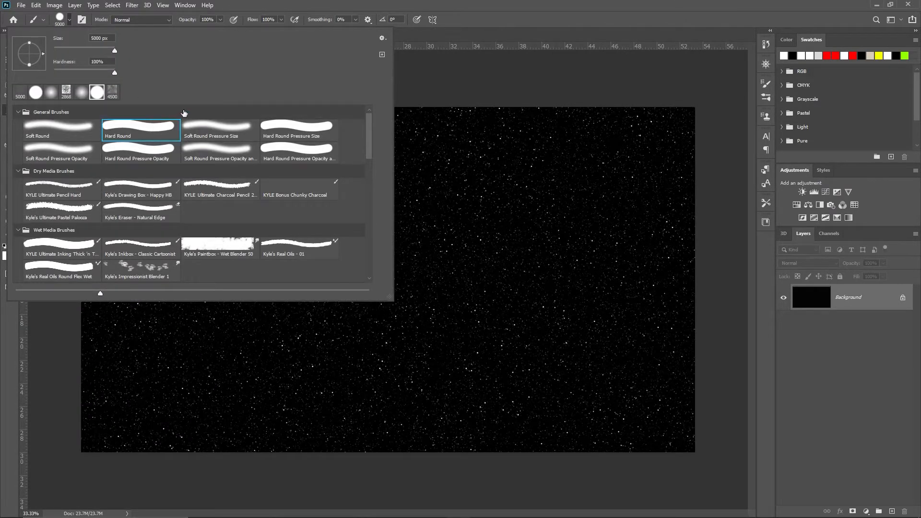
click(512, 4)
drag(196, 269, 422, 278)
key(x)
drag(201, 273, 575, 268)
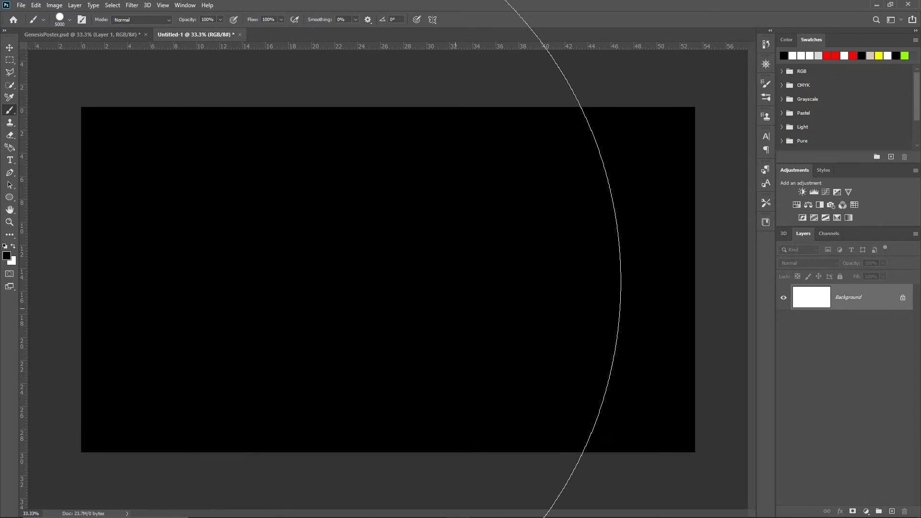
- Convert the background into a regular layer named Layer 0 and add 400% monochromatic Gaussian noise
double_click(827, 296)
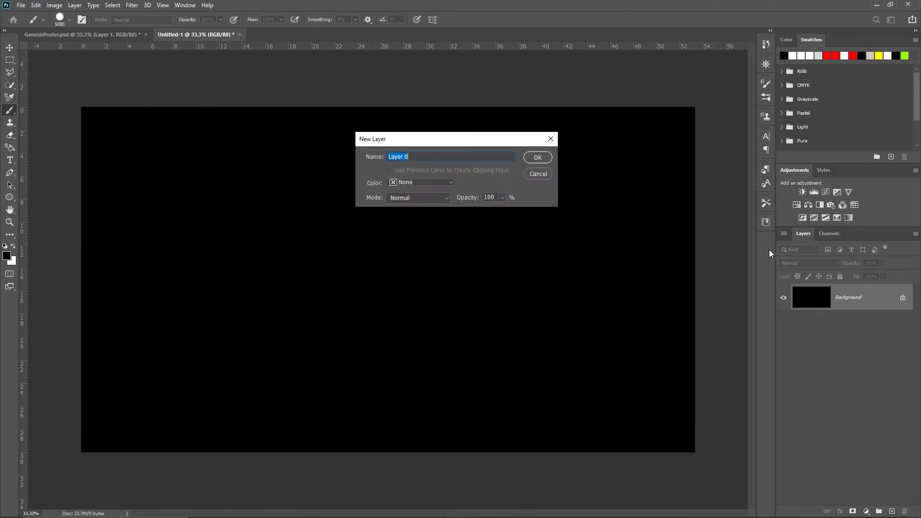
click(537, 158)
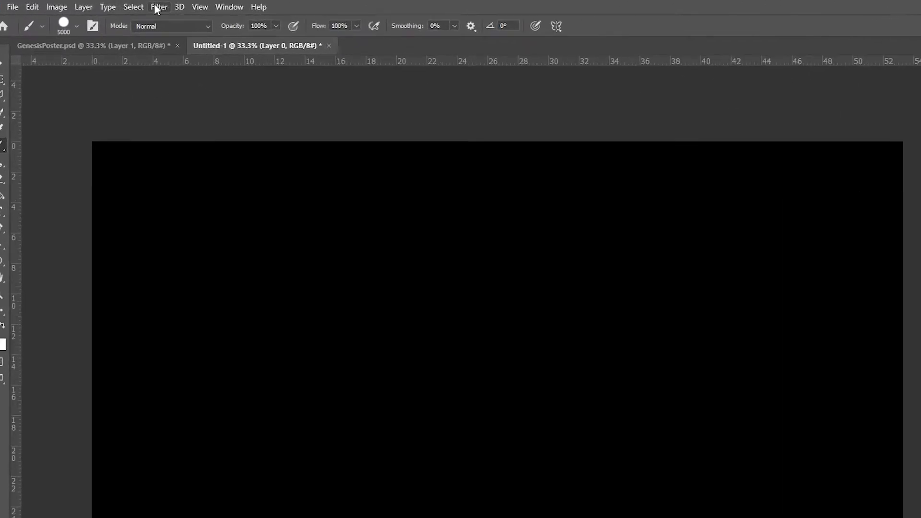
click(131, 5)
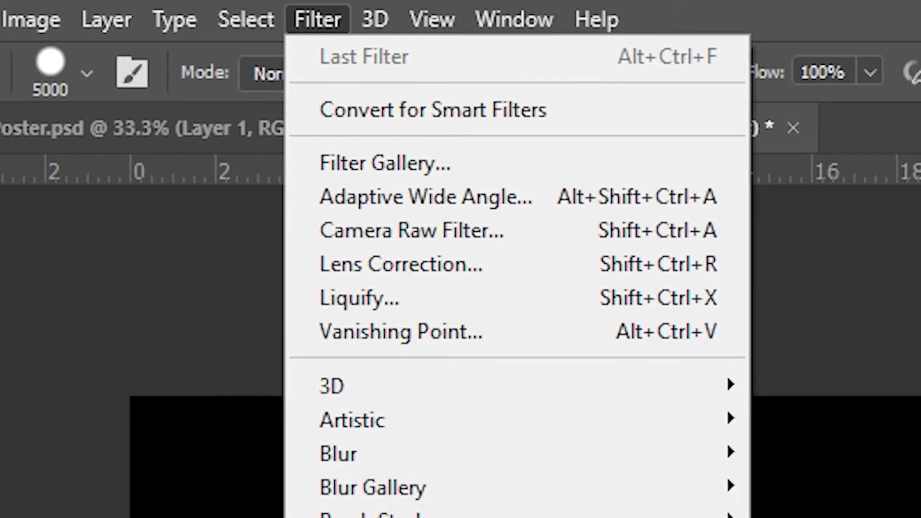
mouse_move(732, 517)
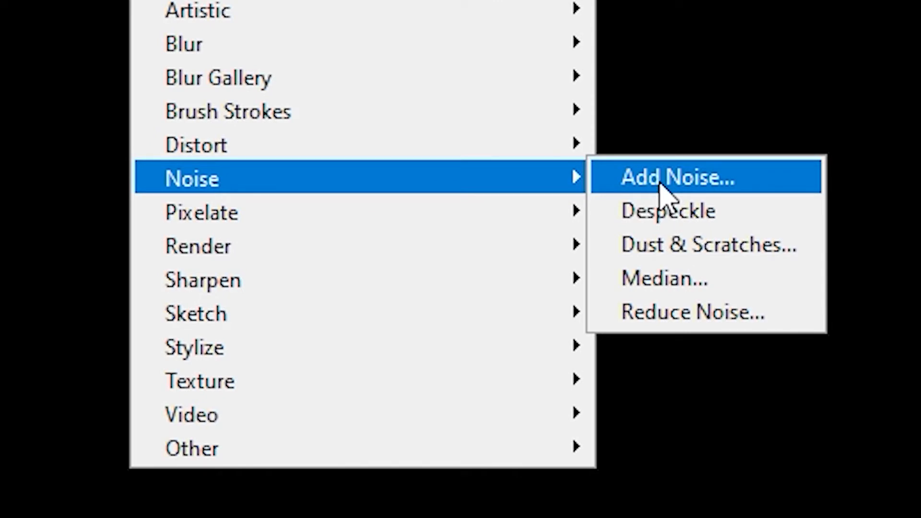
click(660, 186)
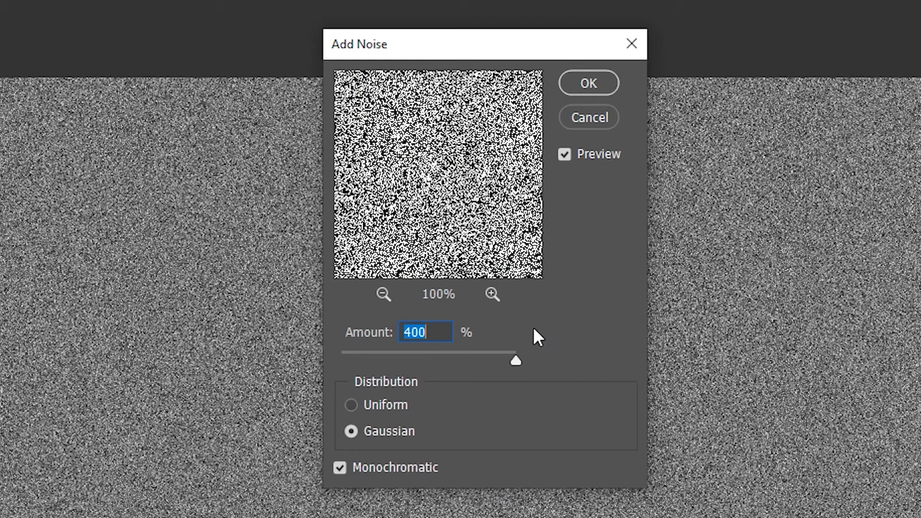
drag(511, 355, 587, 360)
click(420, 338)
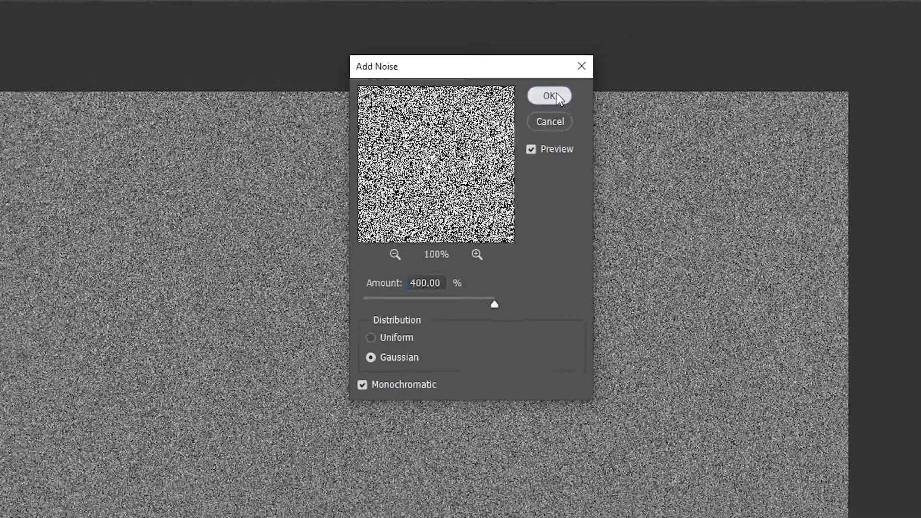
click(597, 84)
- Reduce the brush size to 168 px
key(bracketleft)
key(bracketleft)
key(bracketleft)
key(bracketleft)
key(bracketleft)
key(bracketleft)
key(bracketleft)
key(bracketleft)
key(bracketleft)
key(bracketleft)
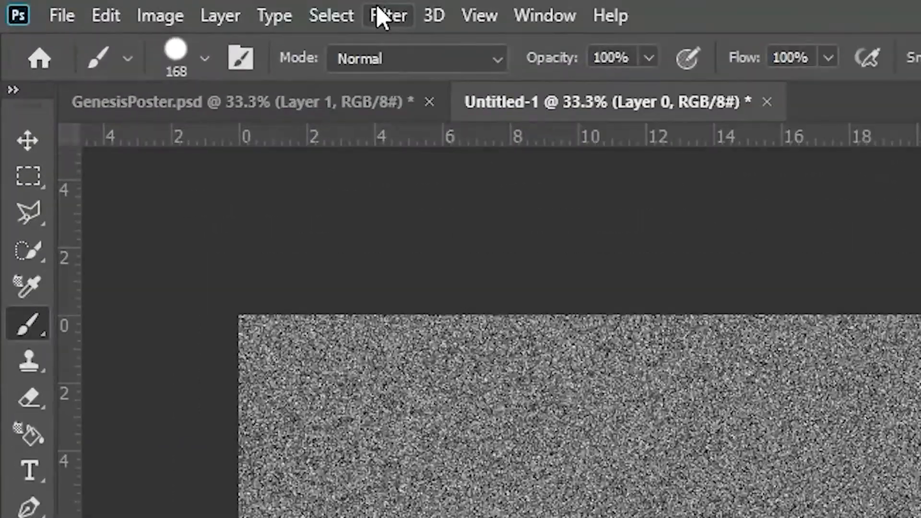
- Apply a Gaussian Blur with a radius of 1.4 pixels to the noise layer
click(379, 14)
mouse_move(626, 374)
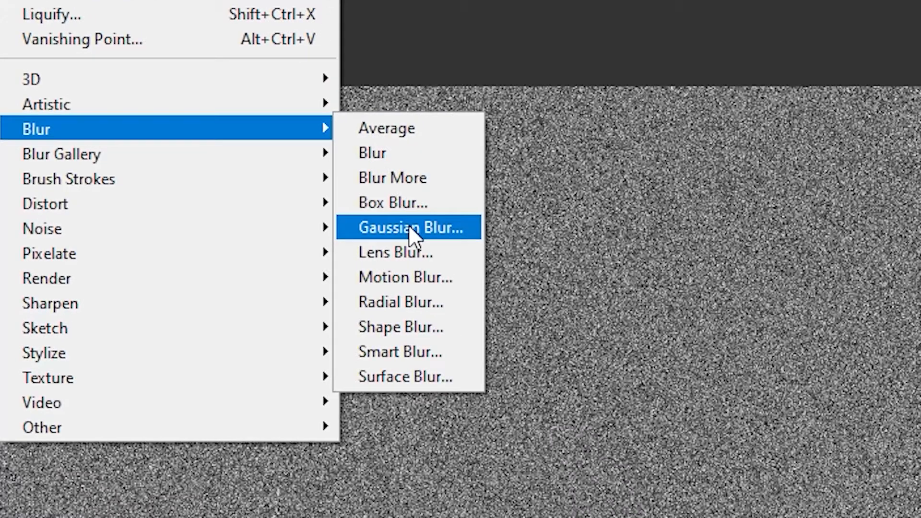
click(410, 228)
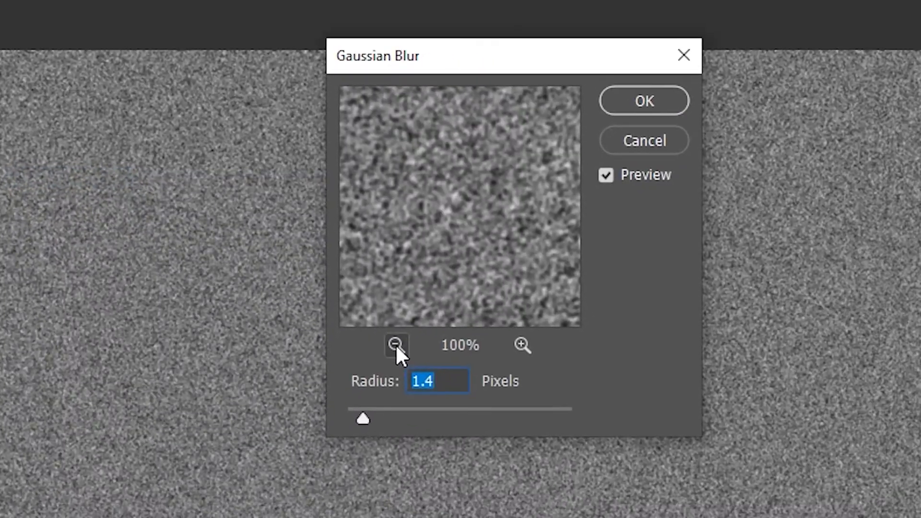
drag(366, 413, 364, 414)
click(641, 109)
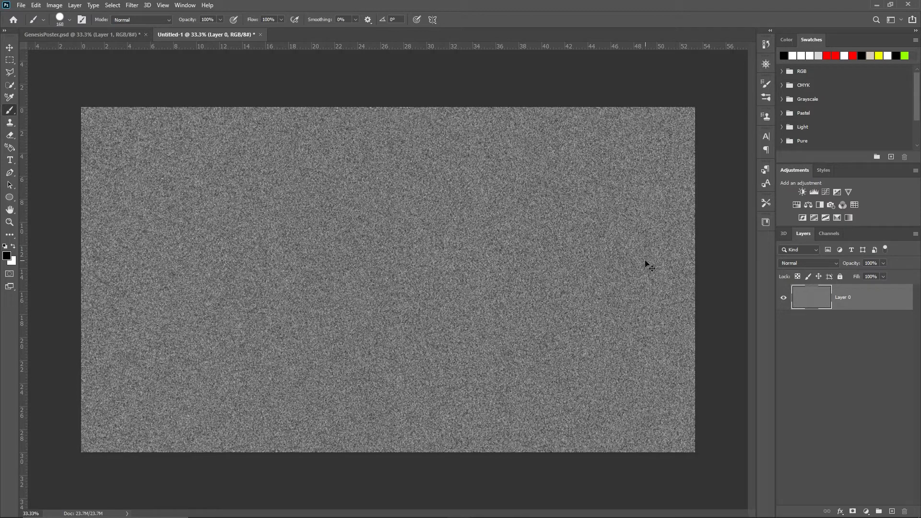
- Duplicate the blurred noise layer, hide the copy and select the original Layer 0
key(ctrl+j)
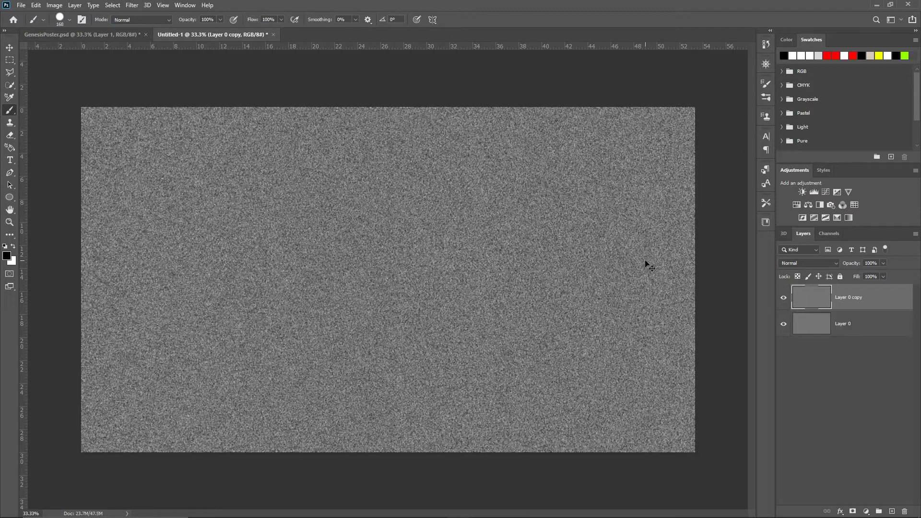
click(838, 320)
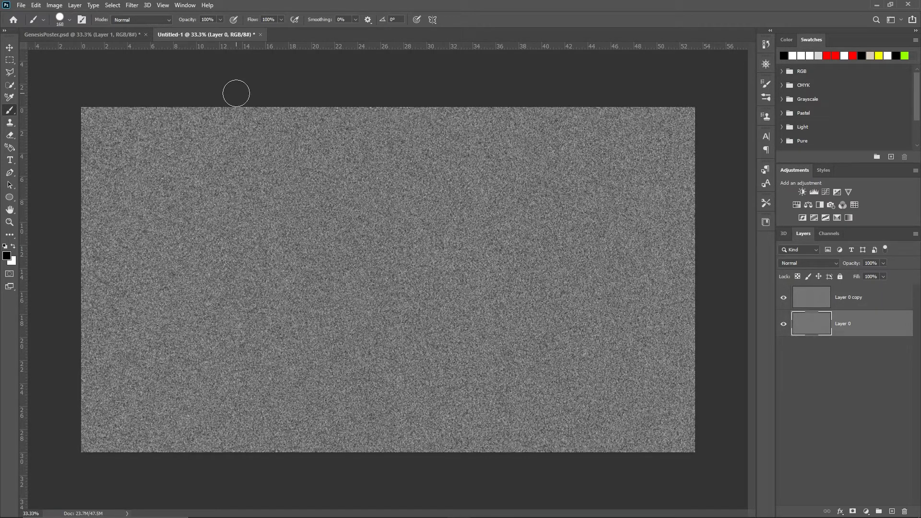
key(ctrl+l)
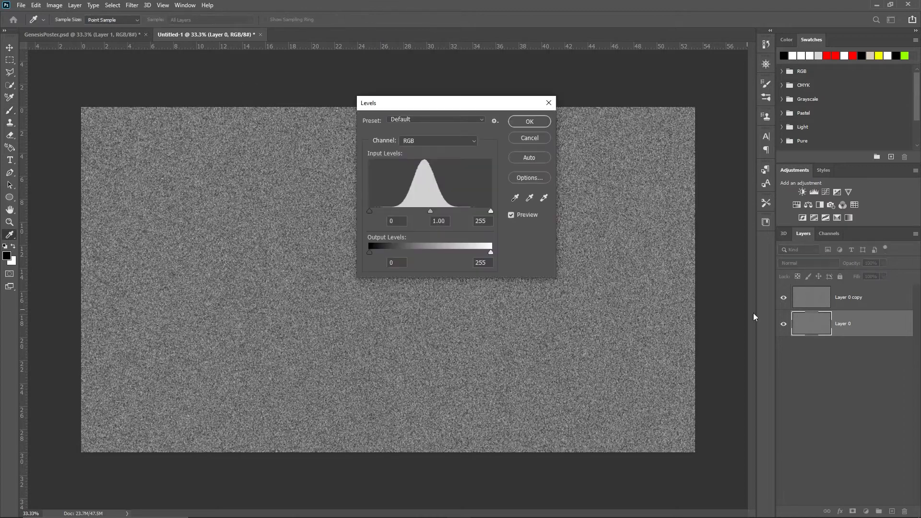
click(549, 104)
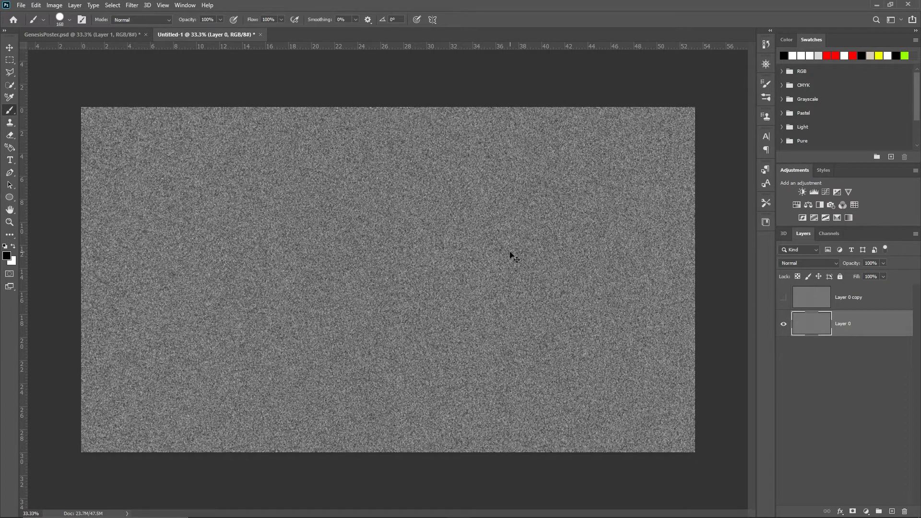
- Adjust the Levels of Layer 0, setting the input black point to 170 and the midtones to 9.99
key(ctrl+l)
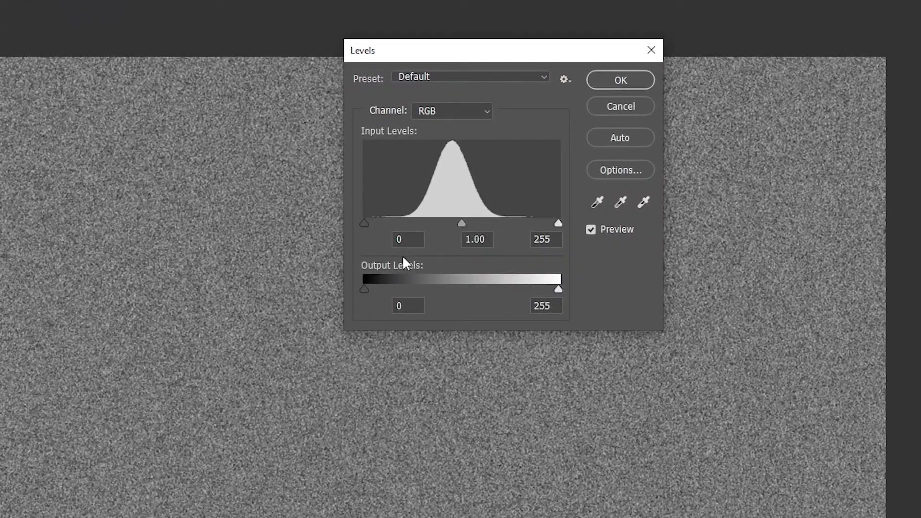
mouse_move(364, 287)
mouse_down()
mouse_move(454, 289)
mouse_move(363, 288)
mouse_up()
text(170)
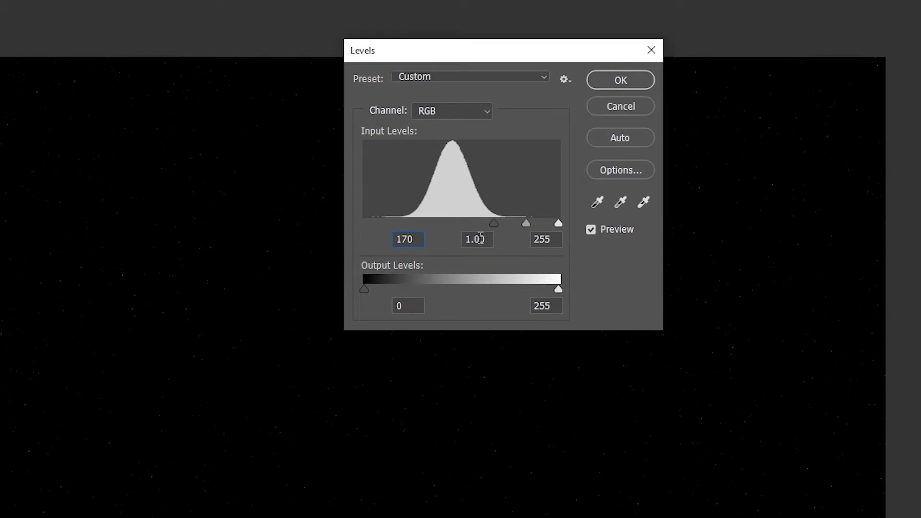
mouse_move(525, 218)
mouse_down()
mouse_move(499, 221)
mouse_move(526, 223)
mouse_up()
key(Tab)
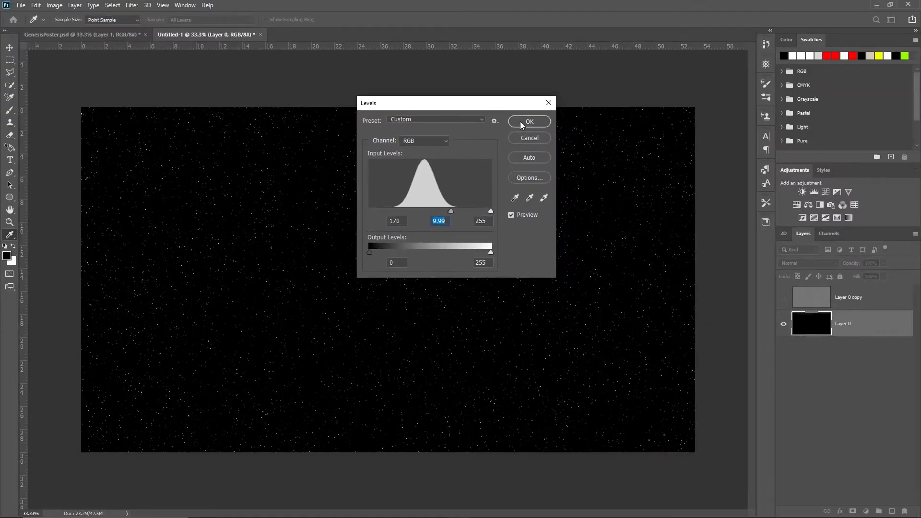
click(621, 81)
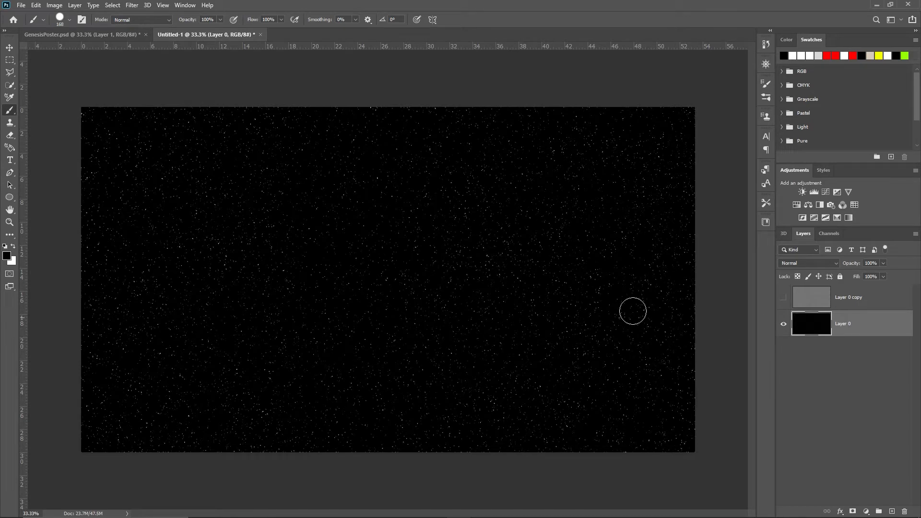
- Show and select Layer 0 copy, and apply a Gaussian Blur with a radius of 1.5 pixels to it
click(834, 298)
click(783, 298)
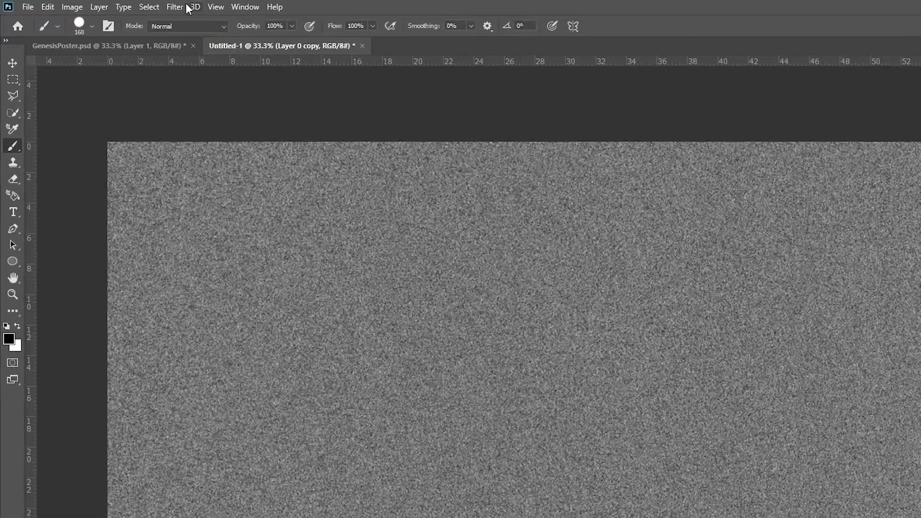
click(132, 5)
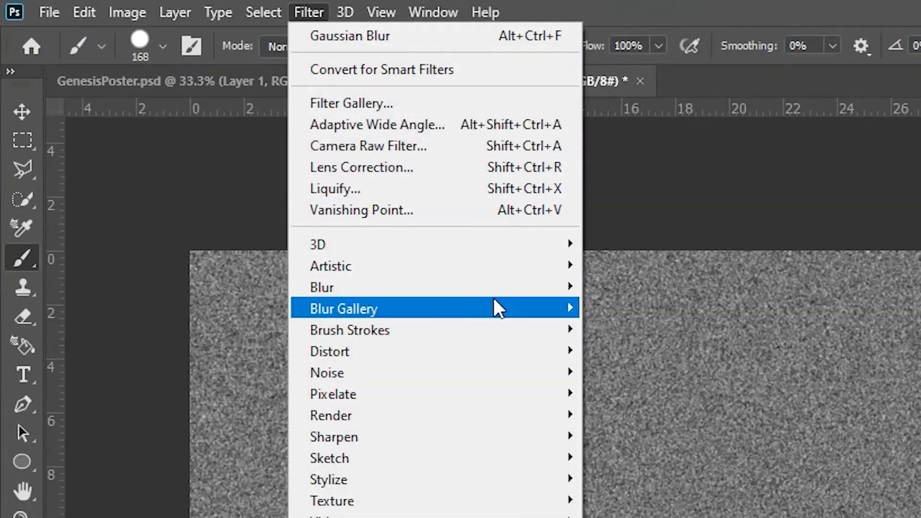
mouse_move(512, 290)
click(686, 373)
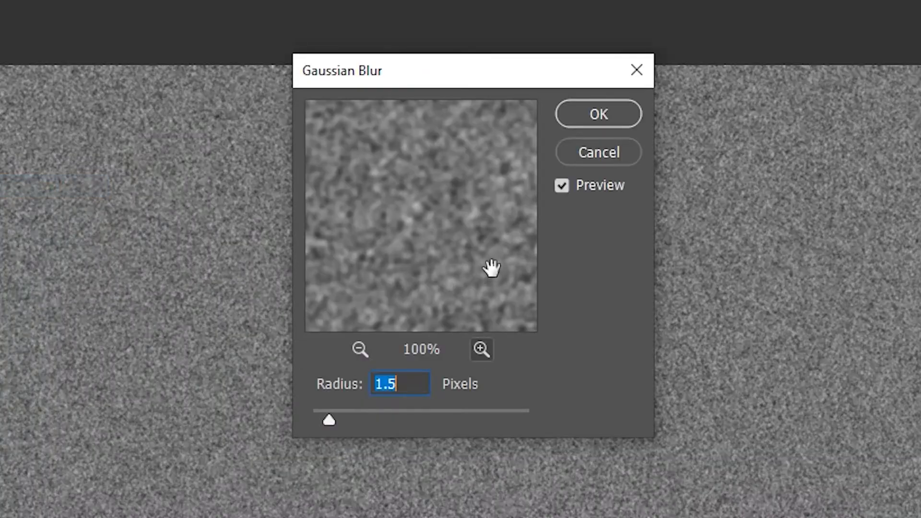
click(596, 114)
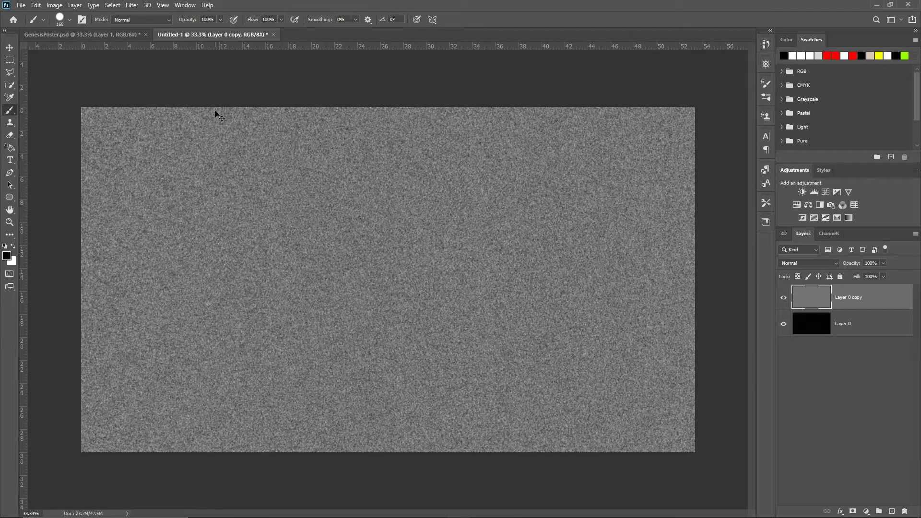
- Adjust the Levels of Layer 0 copy, setting the input black point to 160 and the white point to 175
key(ctrl+l)
drag(443, 204, 546, 203)
drag(652, 204, 575, 204)
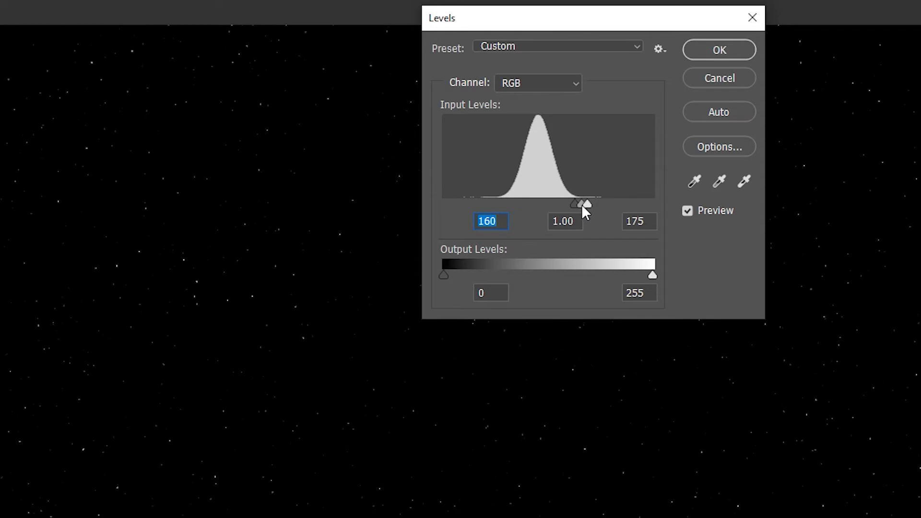
click(583, 206)
click(719, 50)
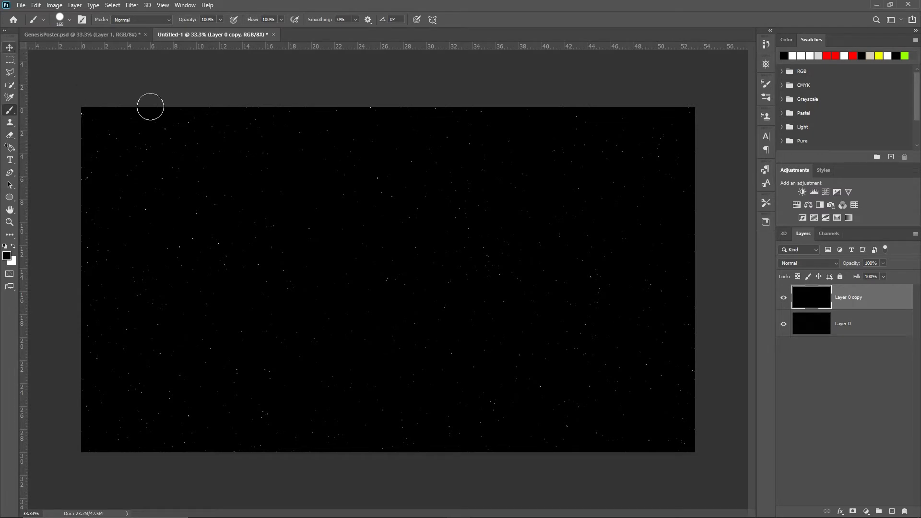
- Load the RGB channel as a selection with white as the foreground colour, and delete Layer 0 copy
click(833, 234)
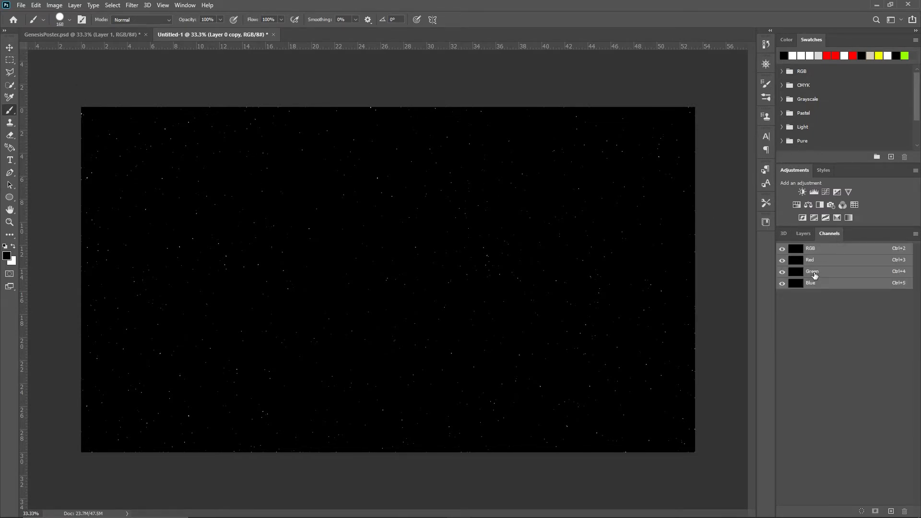
click(861, 512)
click(808, 236)
key(x)
key(v)
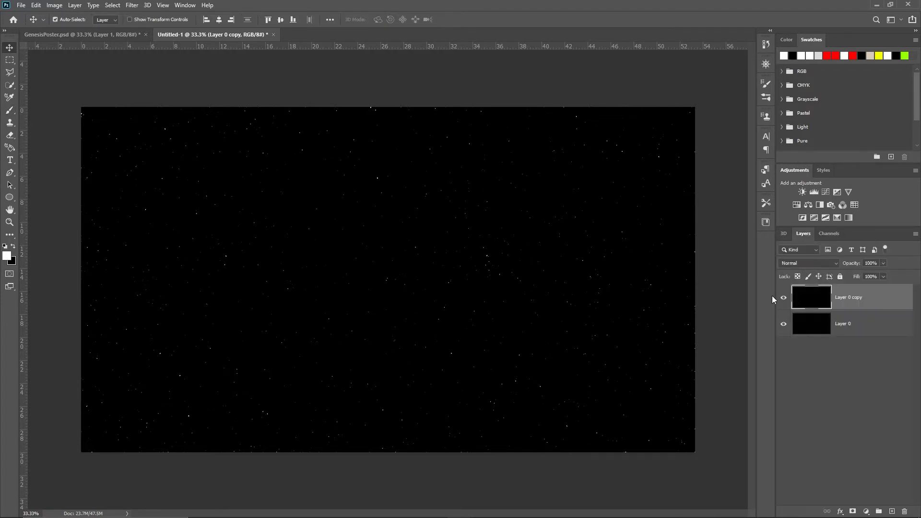
drag(840, 301, 906, 513)
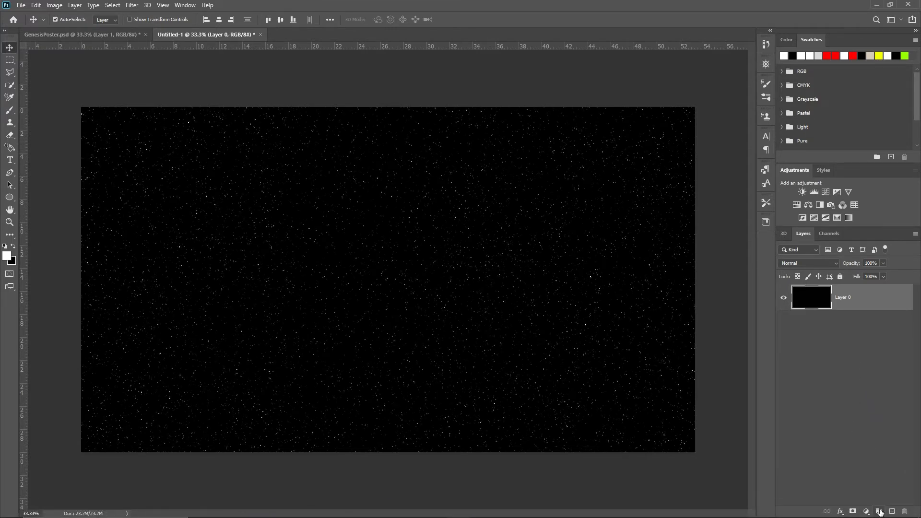
click(879, 511)
right_click(849, 291)
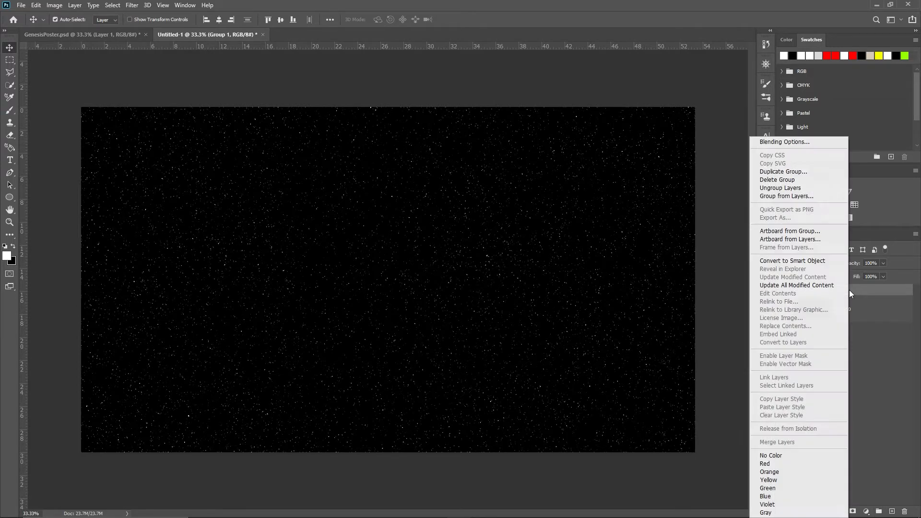
click(779, 179)
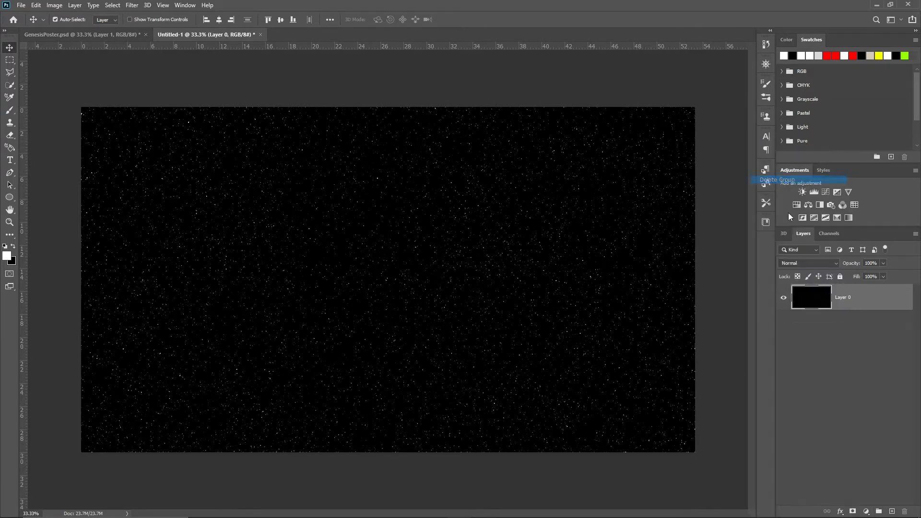
- Add a new layer above Layer 0, fill the star selection with white, and check it by toggling the layer's visibility
click(891, 512)
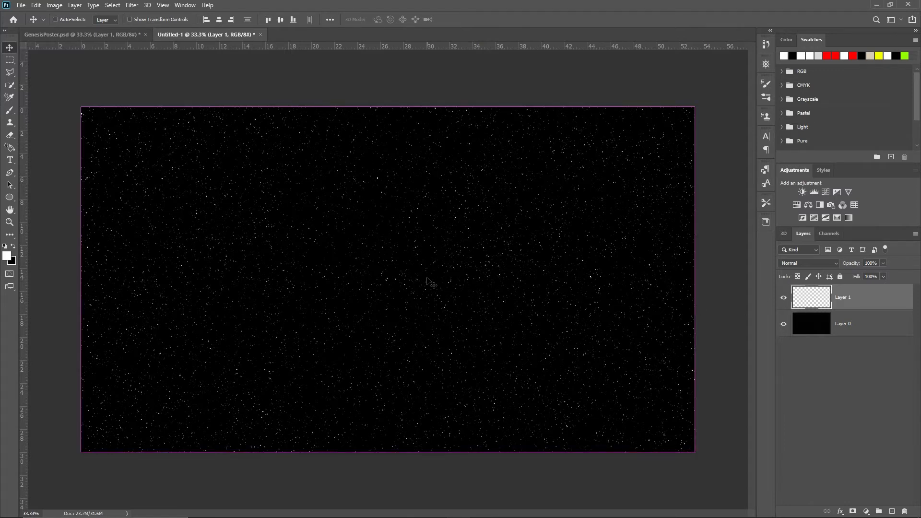
click(783, 298)
click(784, 298)
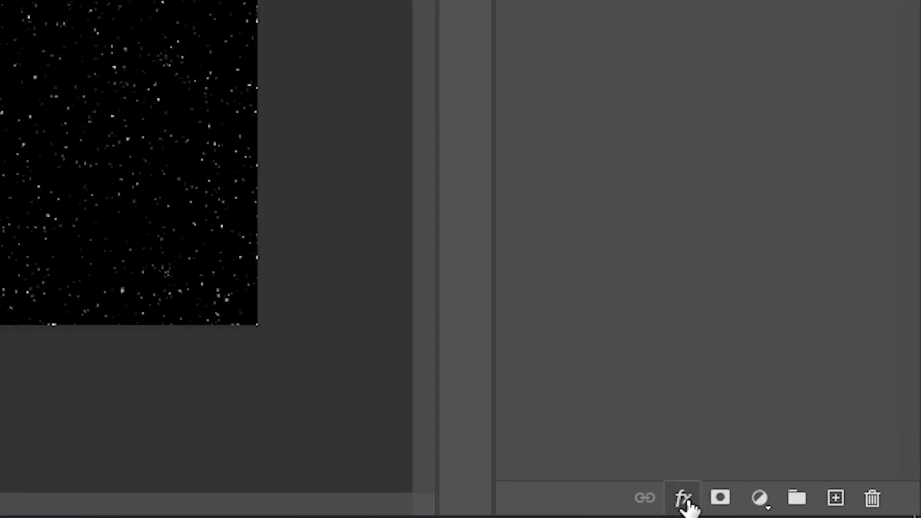
- Add a white Outer Glow to Layer 1 with Normal blending, 100% opacity, 3% spread and 13 px size
click(688, 501)
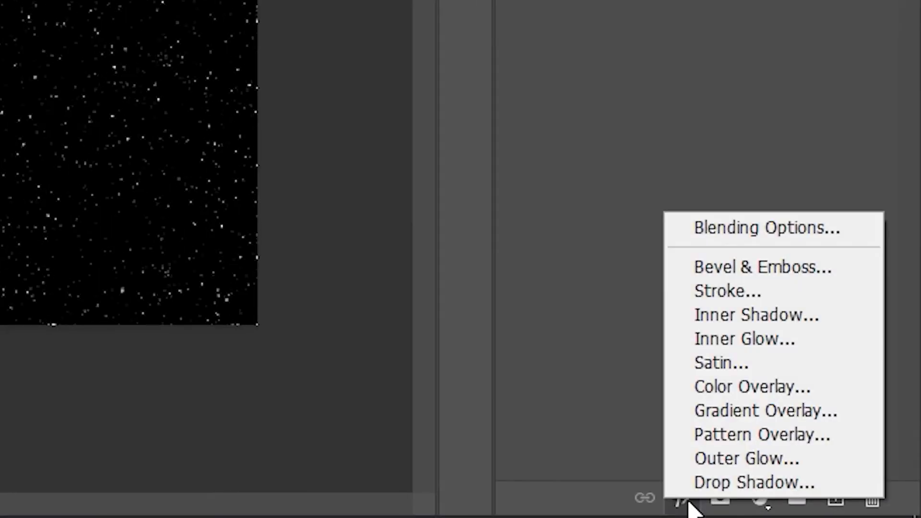
click(713, 460)
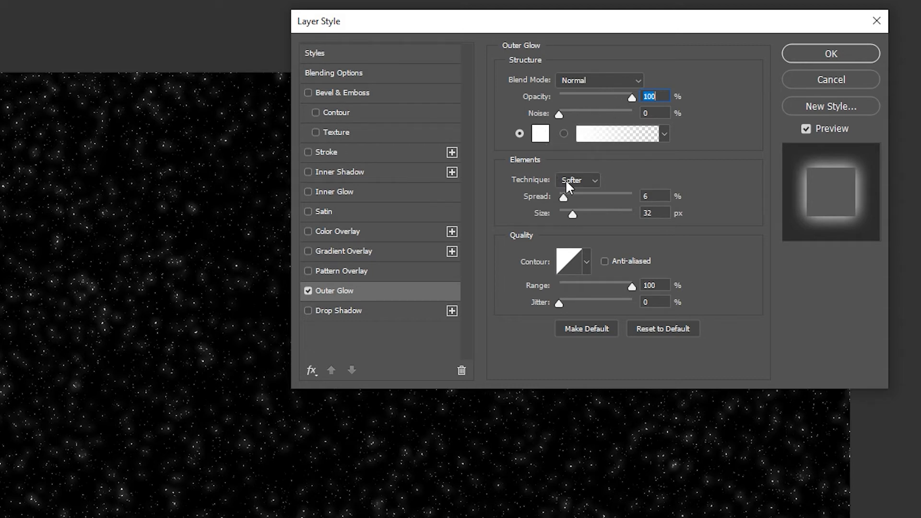
drag(563, 196, 560, 195)
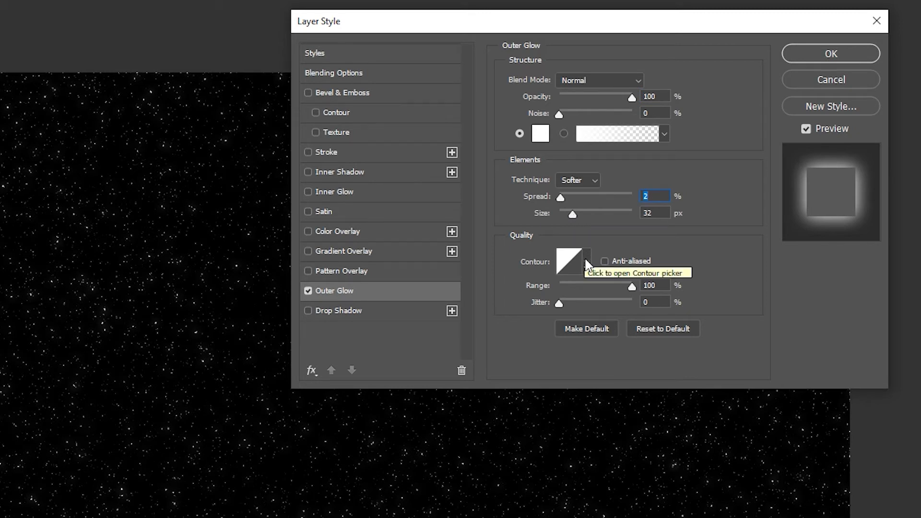
mouse_move(572, 213)
mouse_down()
mouse_move(560, 195)
mouse_move(567, 211)
mouse_up()
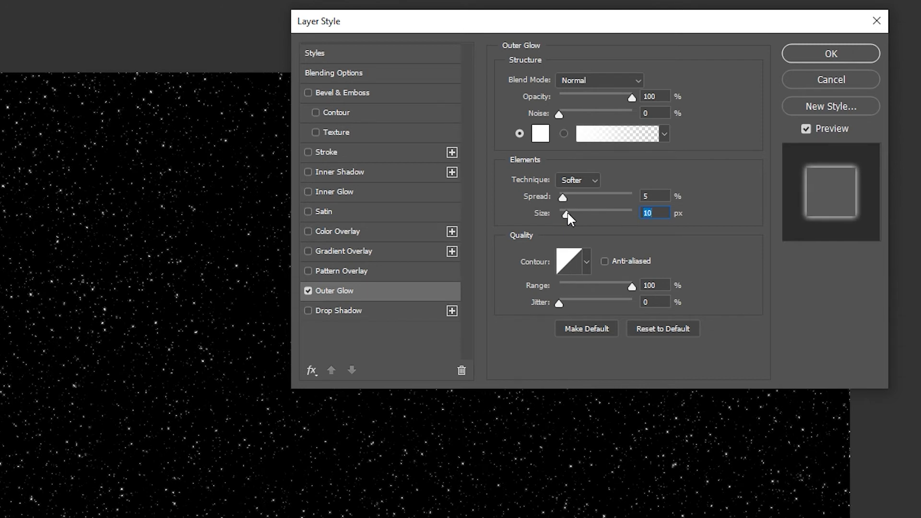
drag(563, 198, 563, 198)
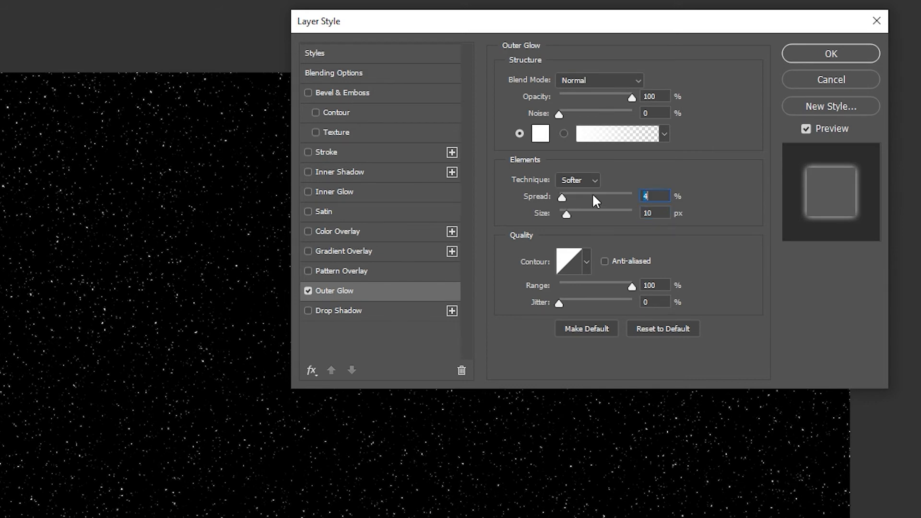
drag(566, 214, 562, 198)
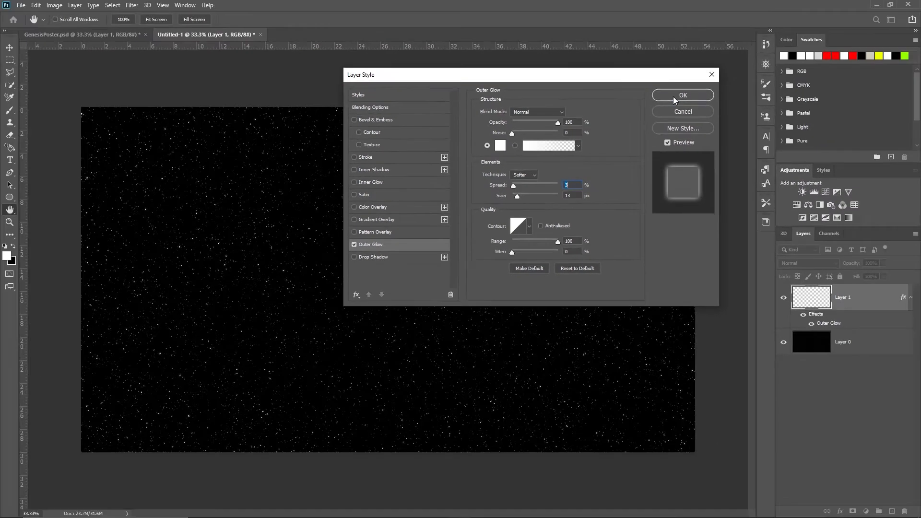
click(811, 57)
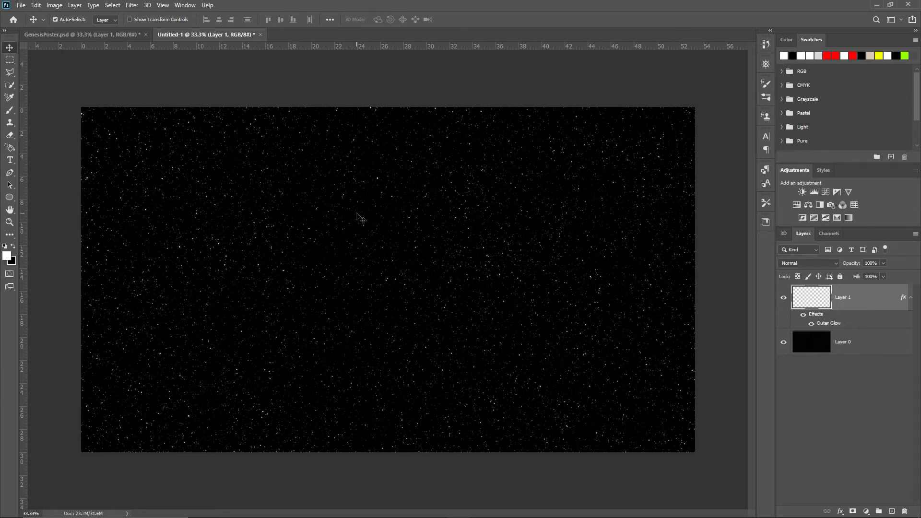
- Undo and redo the Outer Glow on Layer 1 to compare the stars with and without it
key(ctrl+z)
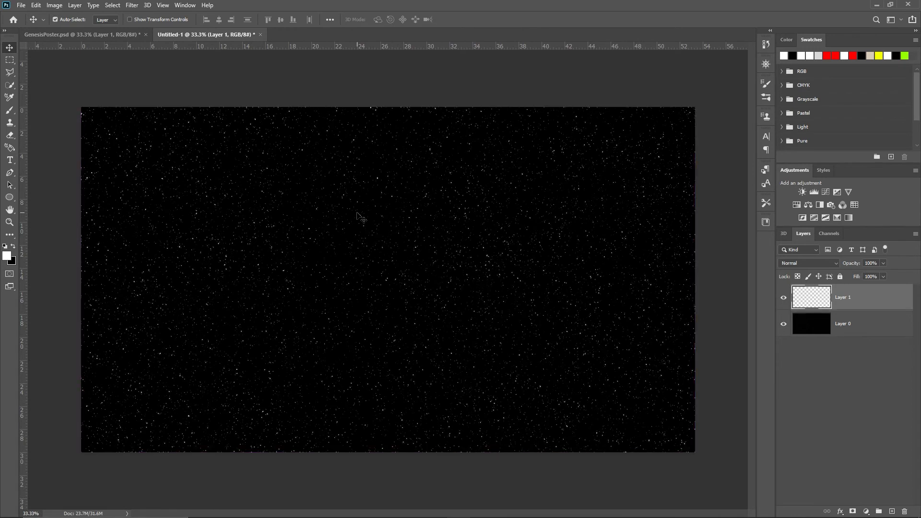
click(36, 6)
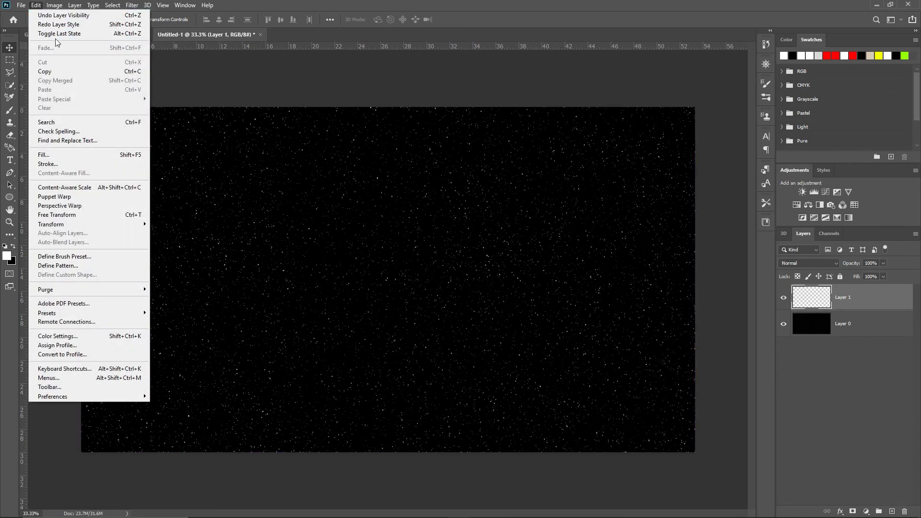
click(59, 24)
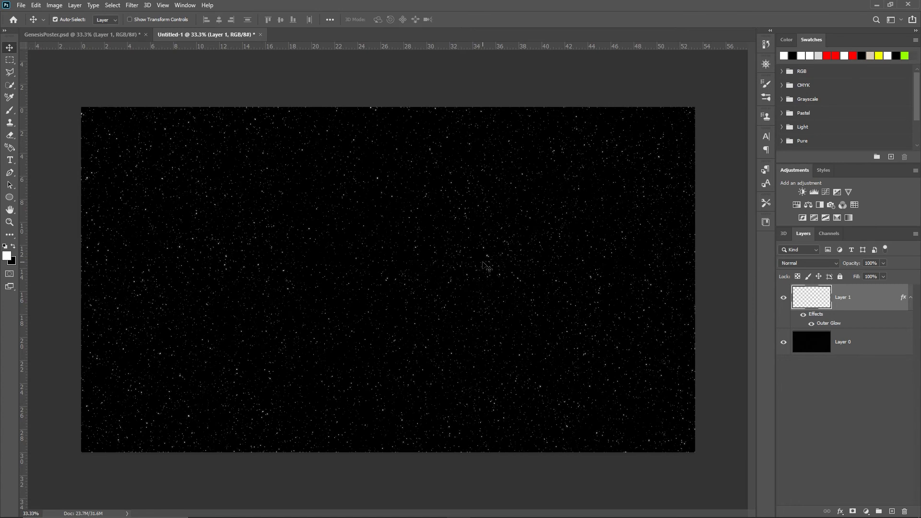
- Switch to GenesisPoster.psd and show the BG Red, BG Blue, Star Glow, Planet and Layer 1 layers
click(103, 35)
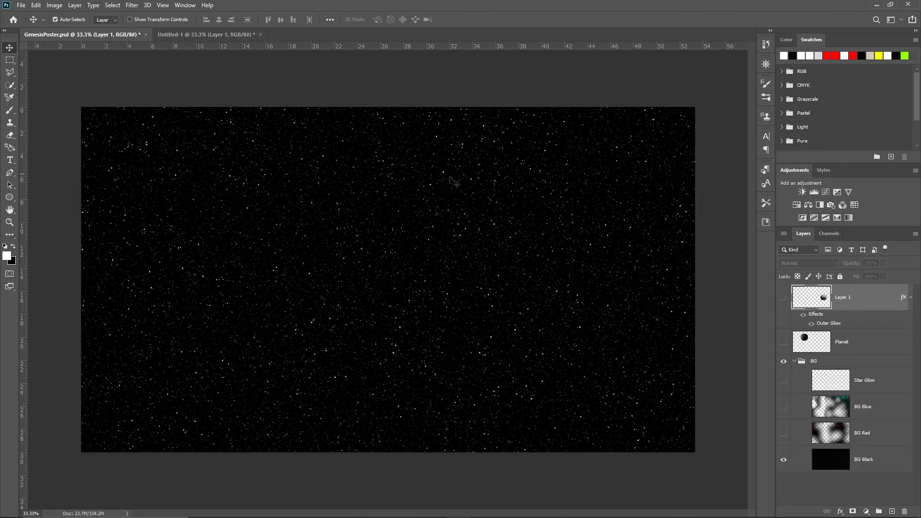
drag(783, 434, 784, 380)
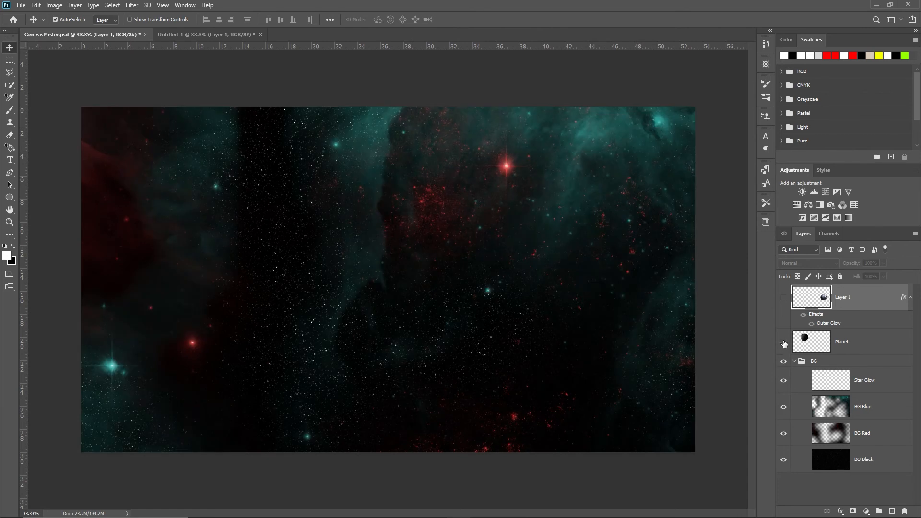
drag(785, 343, 784, 295)
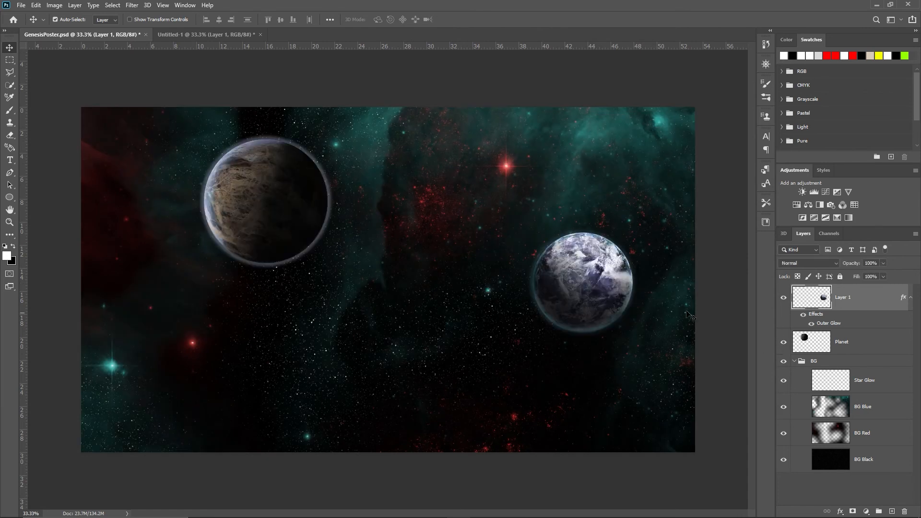